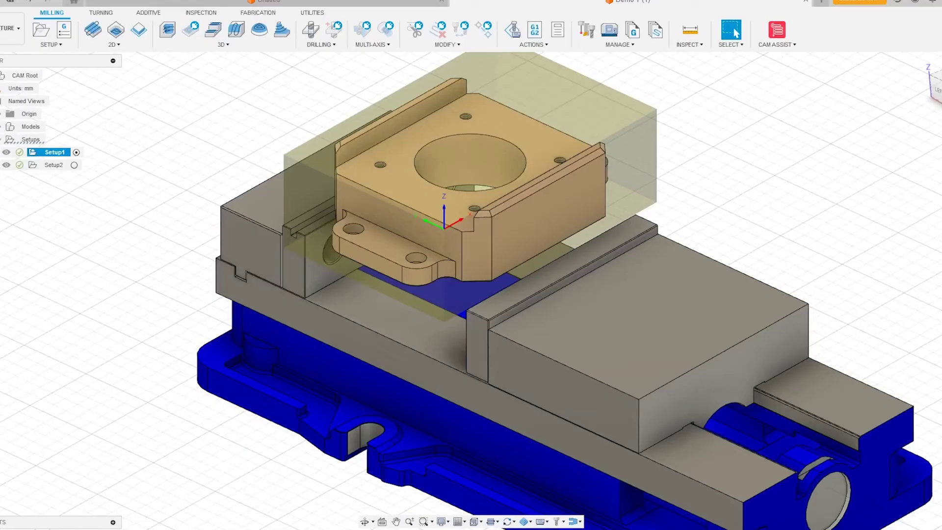
Choose [Local] CloudNC CAM Assist Sample Tools (Inch) as the CAM Assist tool library
shift+middle_drag(470, 294, 545, 245)
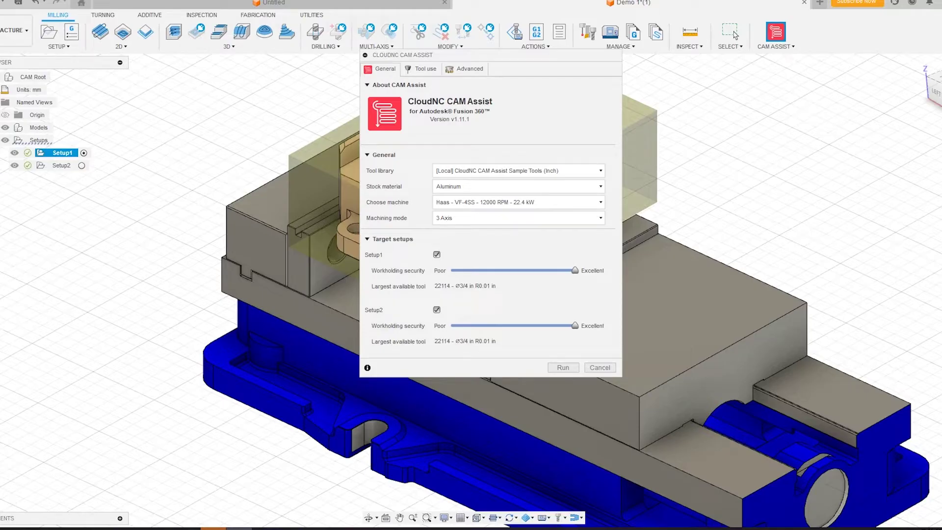
click(518, 170)
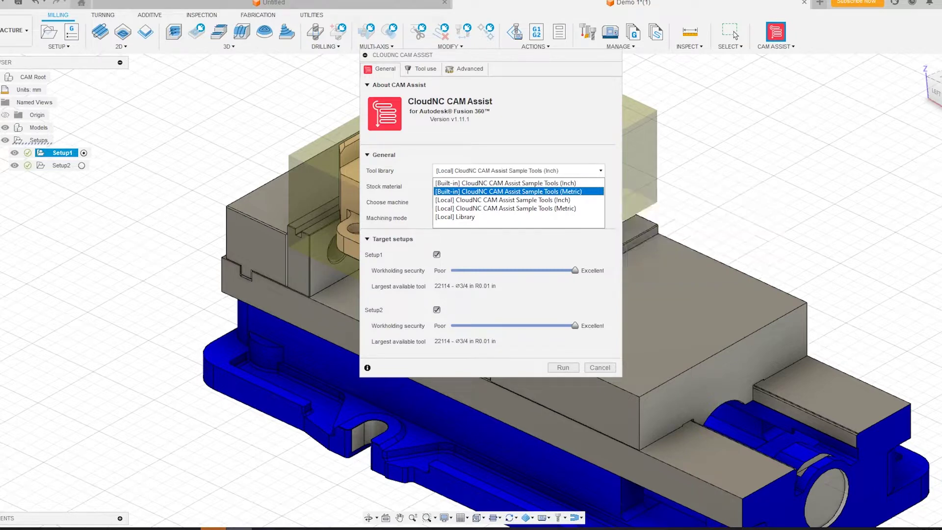
click(517, 199)
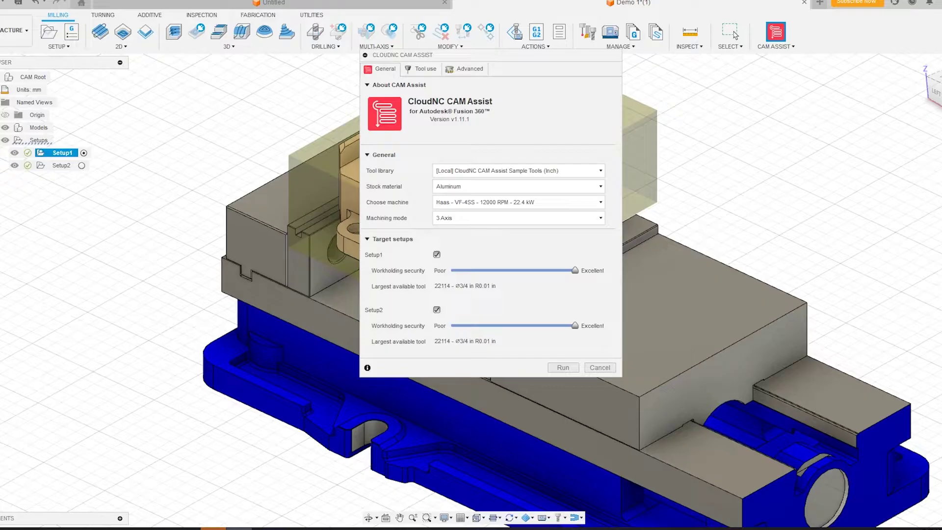
click(518, 171)
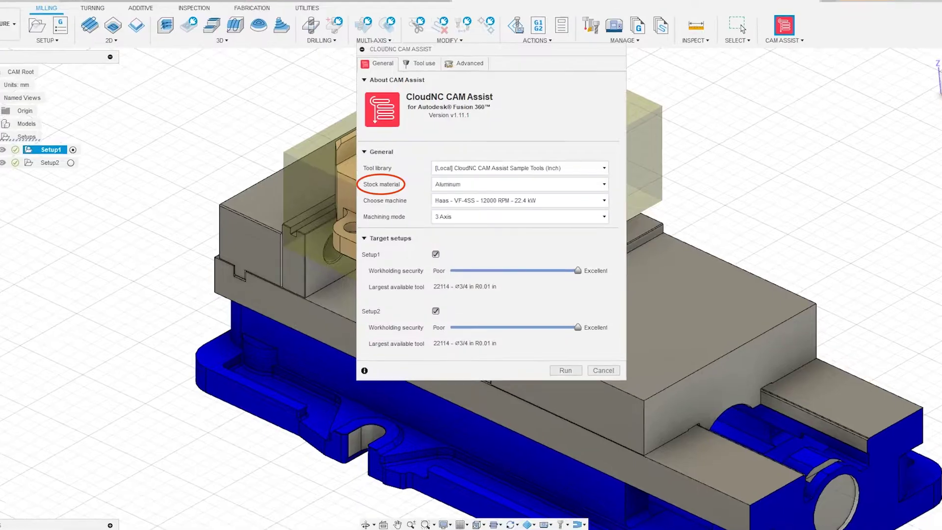
Look through the available stock materials in the CAM Assist settings, keeping Aluminum
click(518, 186)
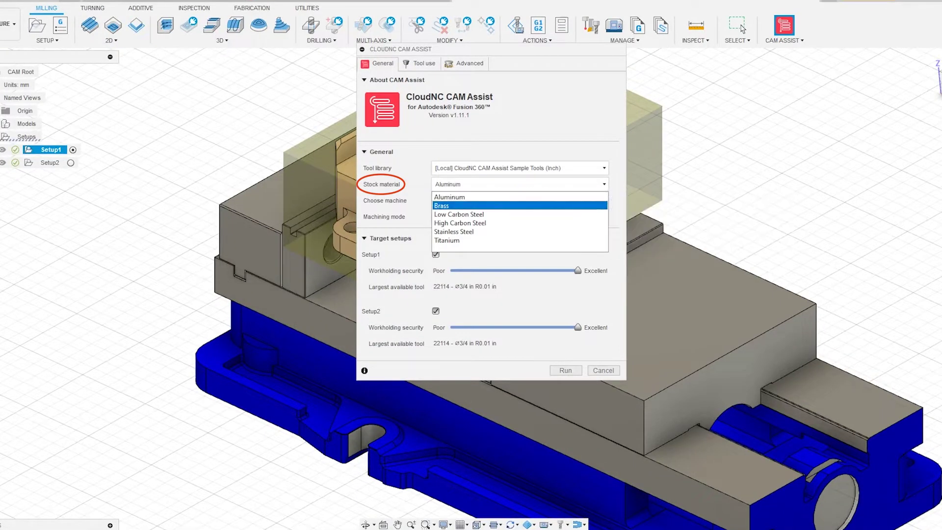
key(End)
key(Up)
key(Home)
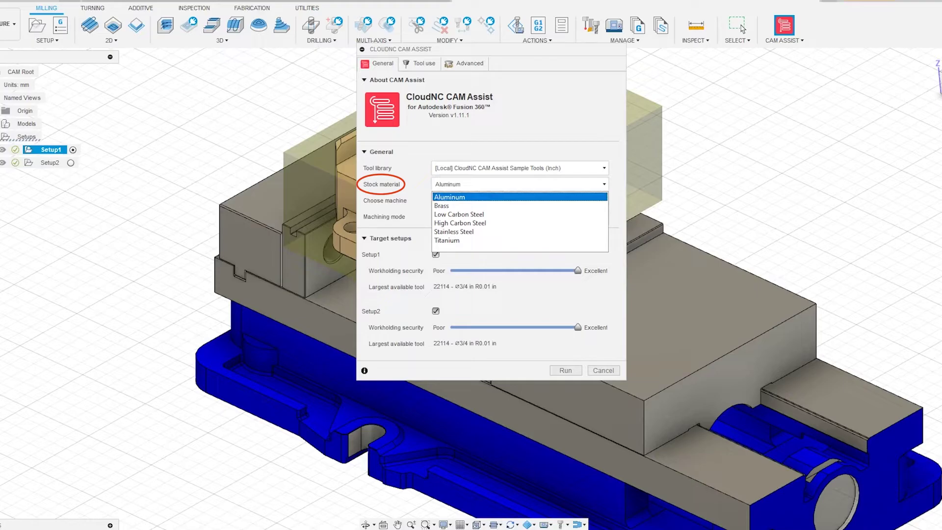
key(Down)
key(Down)
key(Up)
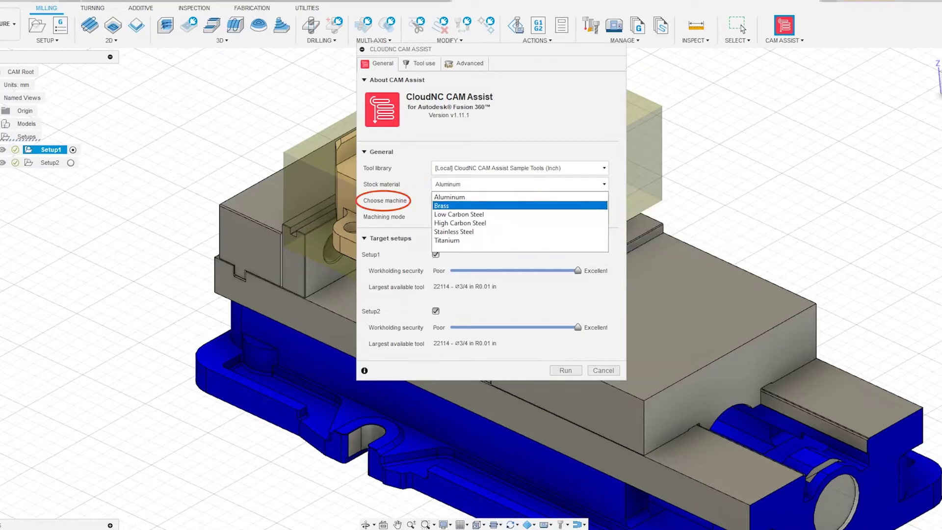
key(Escape)
key(Tab)
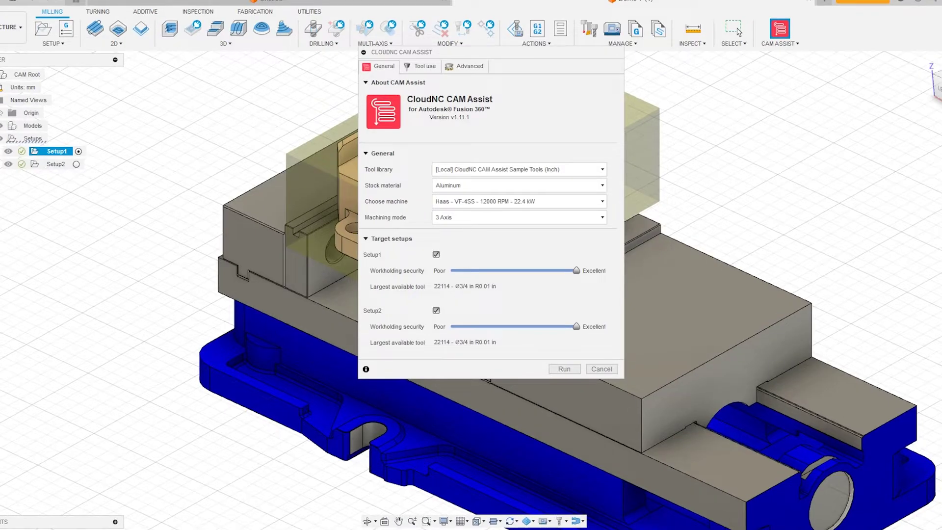
Browse the Haas and Mazak models in the CAM Assist machine choices, keeping the Haas VF-4SS
click(519, 200)
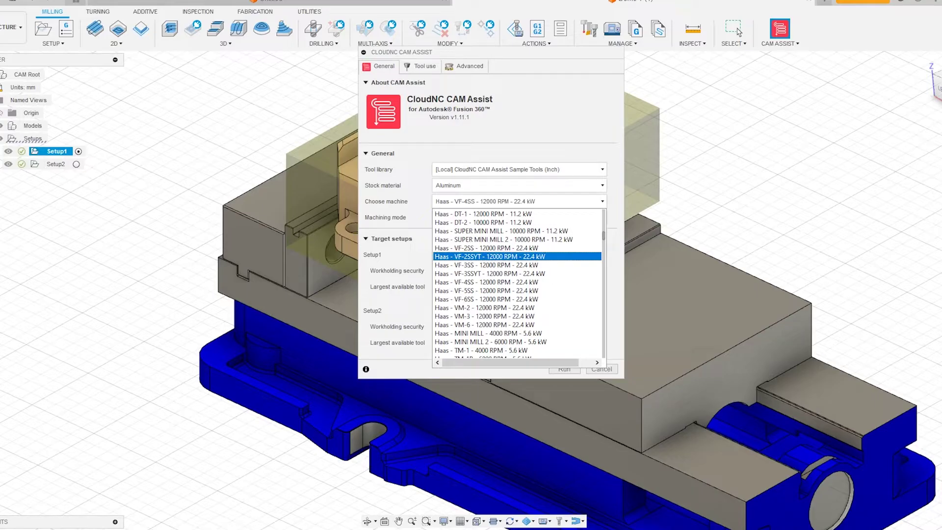
scroll(517, 247, down, 12)
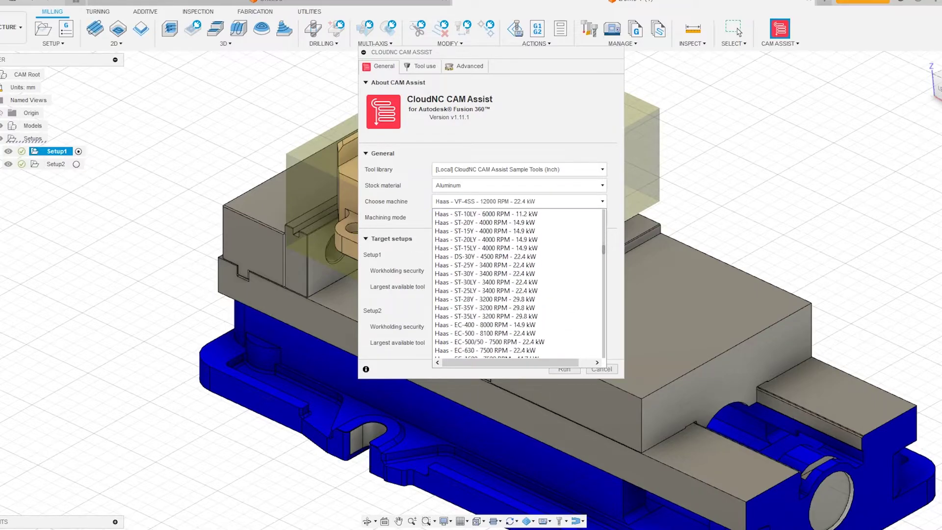
scroll(518, 284, down, 10)
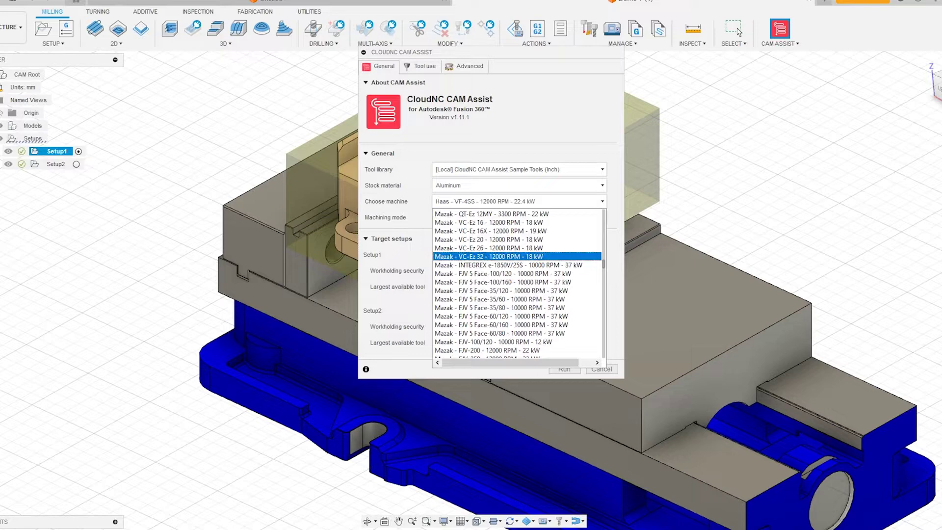
scroll(519, 283, up, 5)
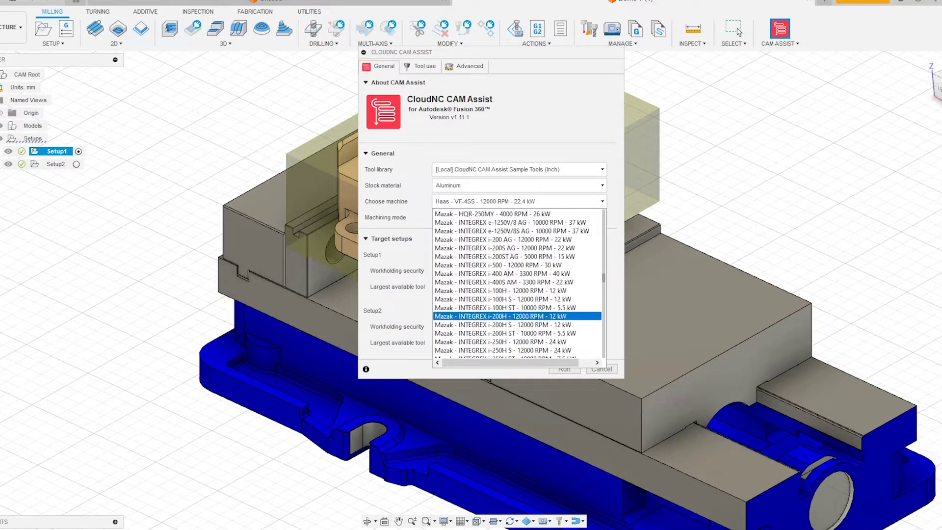
scroll(519, 284, up, 10)
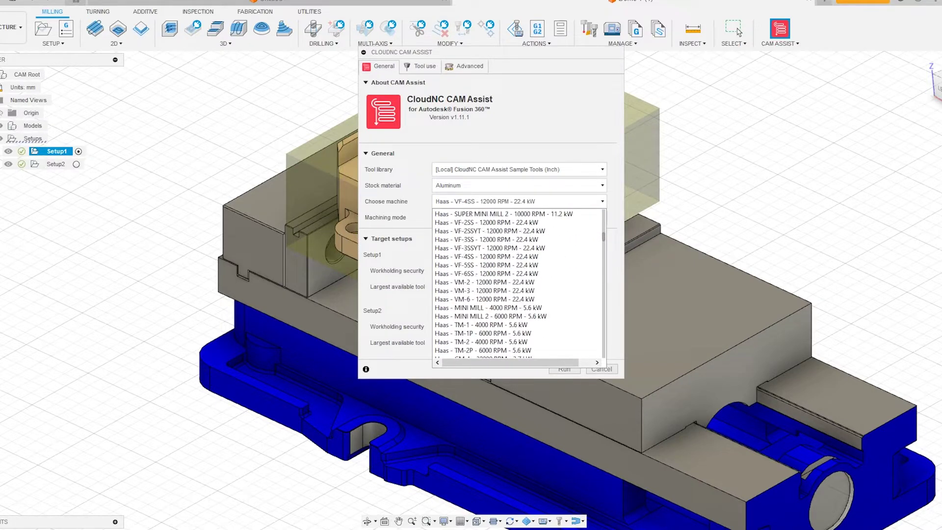
scroll(519, 283, up, 10)
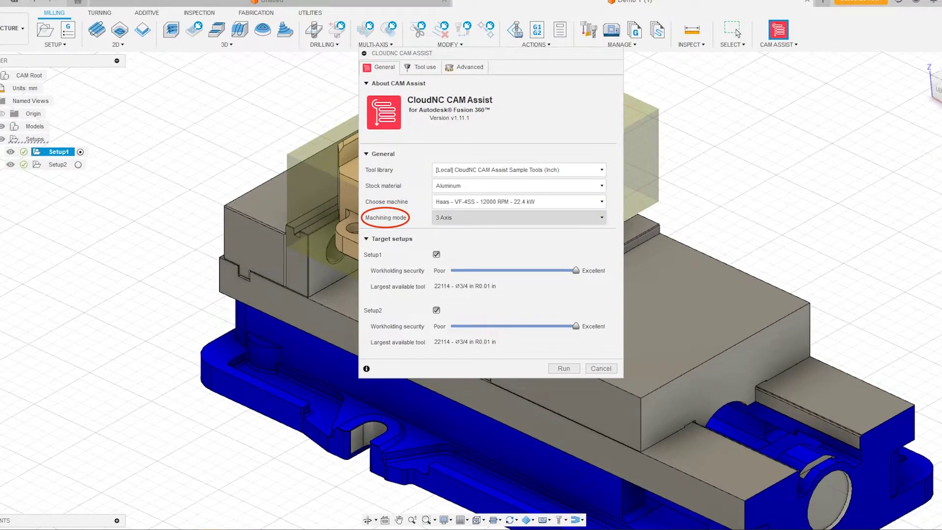
Check the machining mode options, keeping 3 Axis, and set Setup1's workholding security to Excellent
click(518, 217)
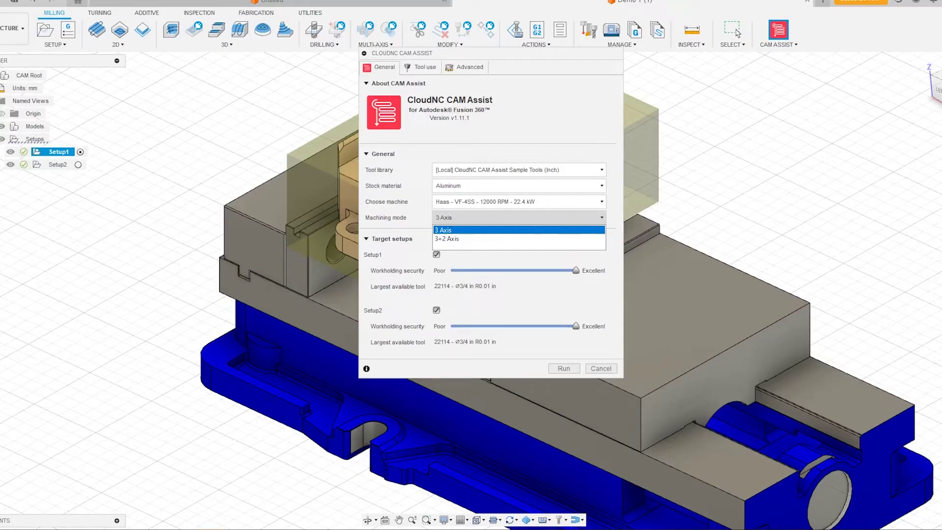
key(Escape)
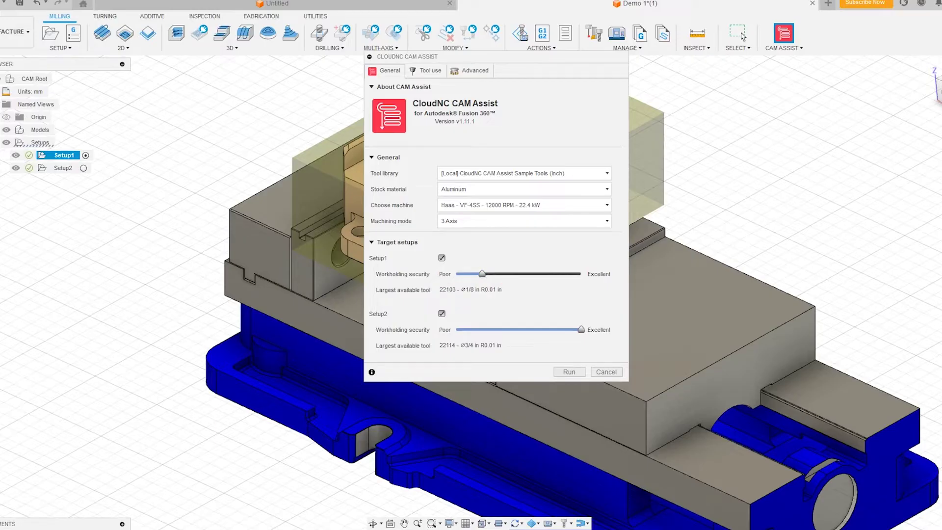
drag(482, 274, 581, 273)
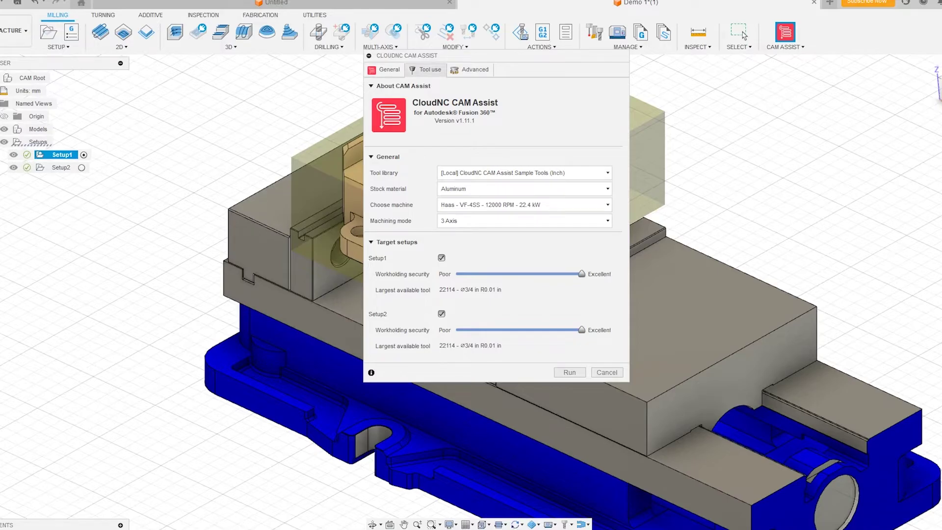
Examine the allowed materials, allowed usages and status of the taps, end mills and drills in the tool library
click(424, 70)
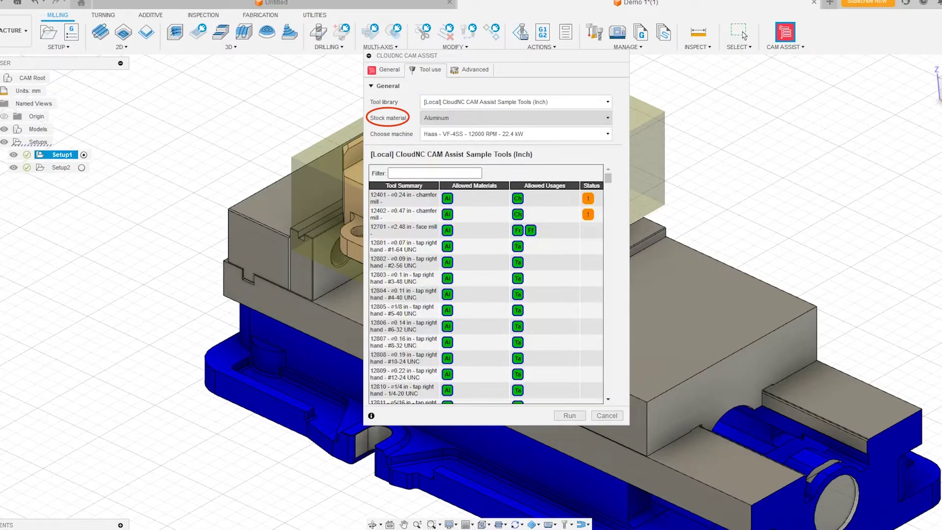
scroll(485, 294, down, 3)
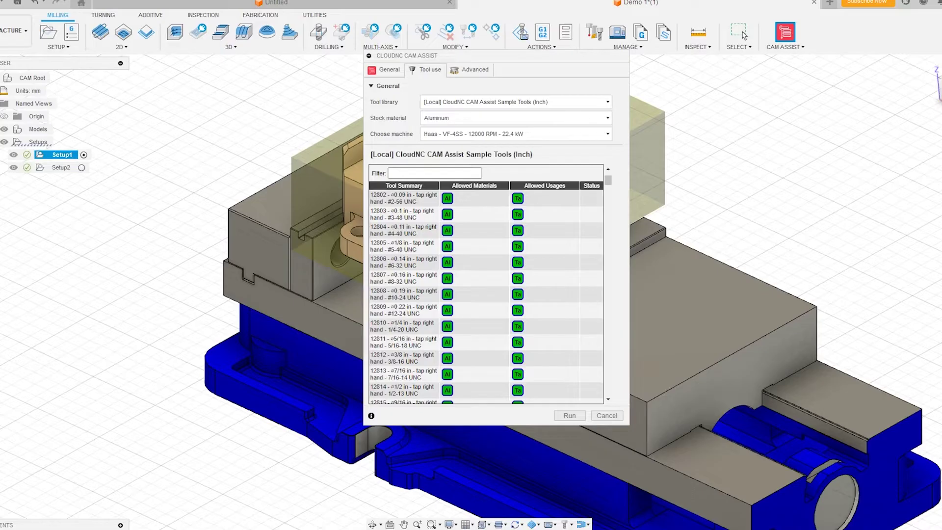
scroll(485, 294, down, 10)
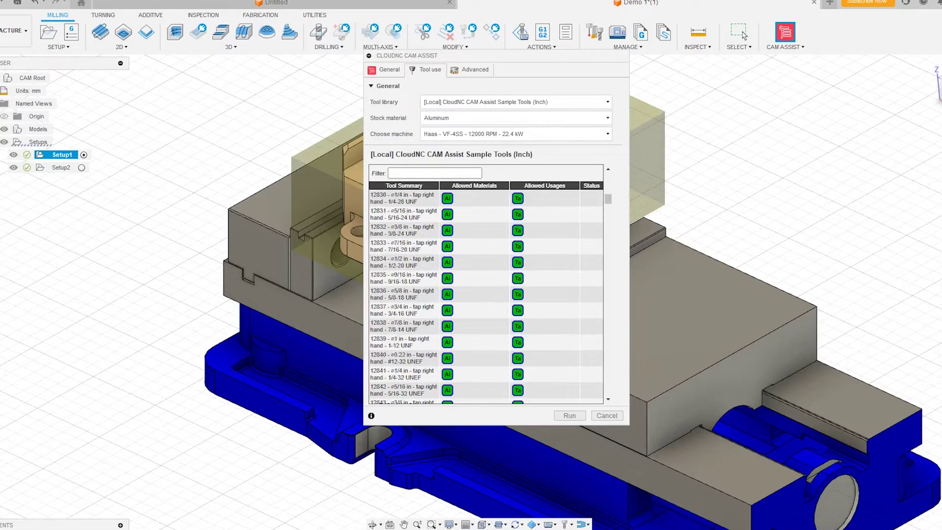
scroll(486, 294, down, 5)
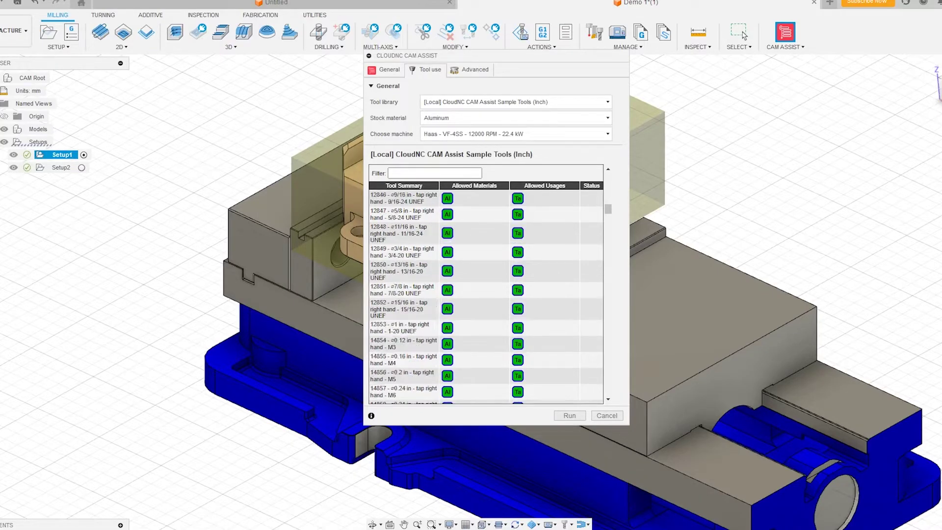
scroll(486, 294, down, 5)
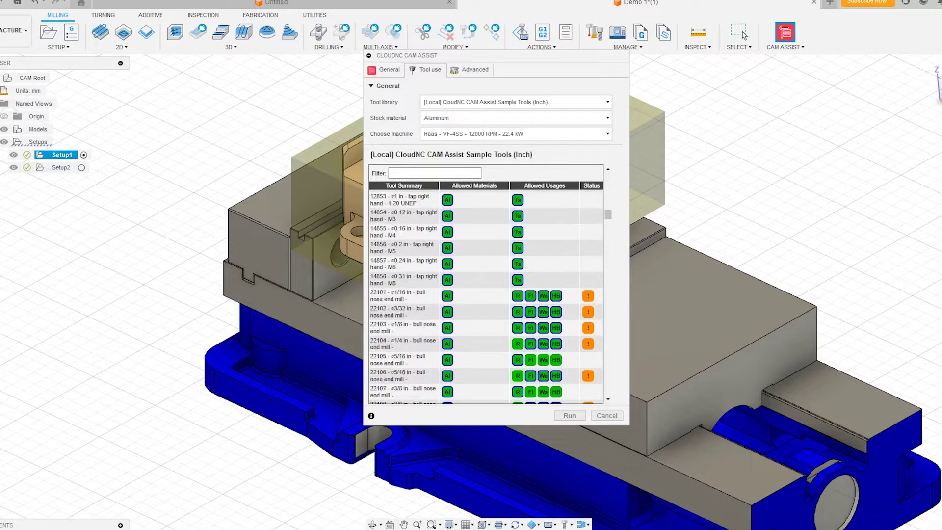
scroll(486, 294, down, 2)
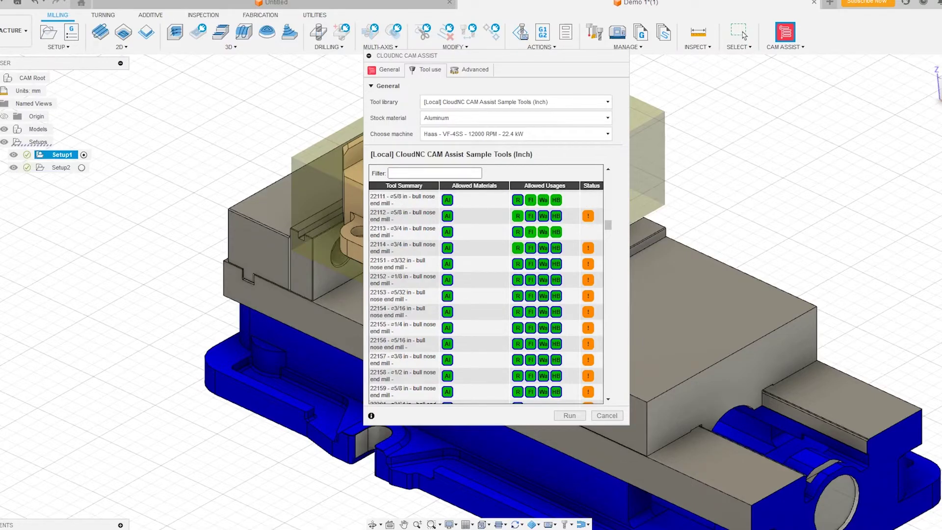
mouse_move(517, 279)
mouse_move(448, 280)
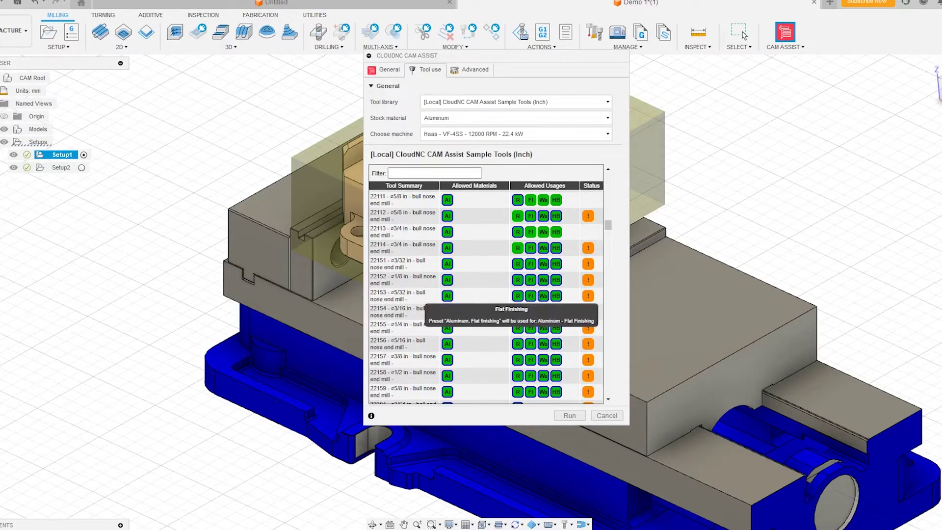
scroll(530, 344, down, 10)
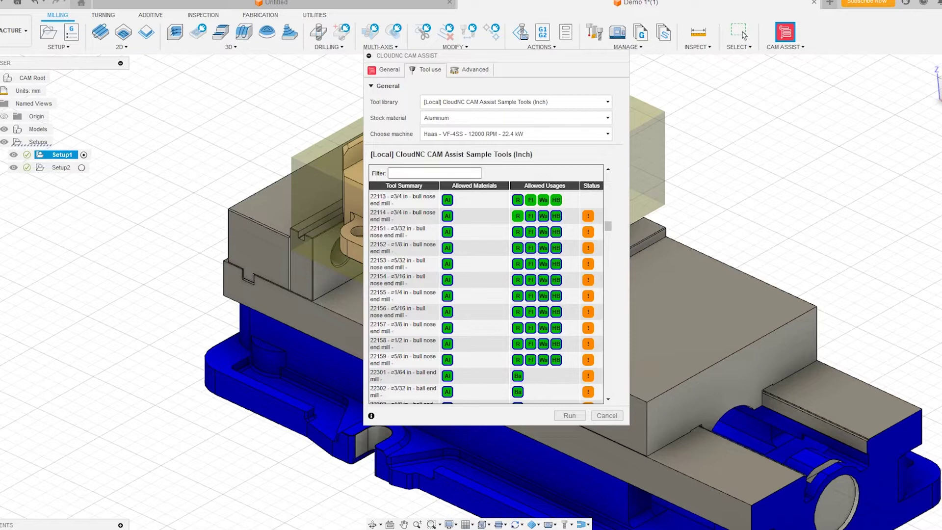
scroll(486, 295, up, 10)
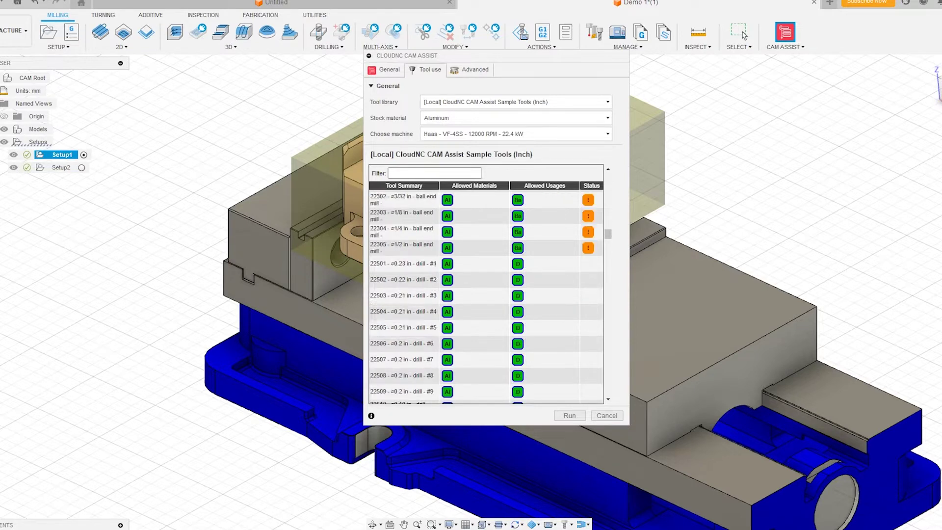
scroll(485, 295, up, 5)
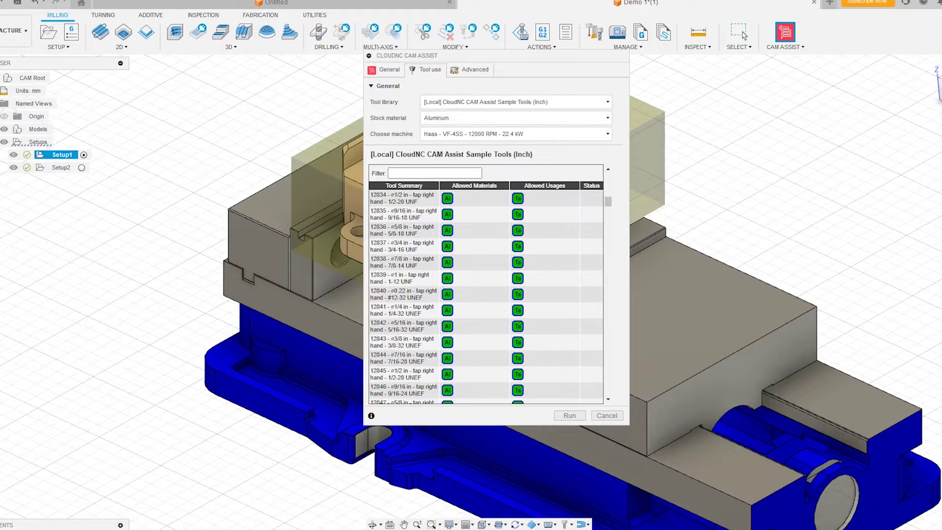
Review the advanced toolpath types, keep Chamfer mill as the deburring type, and run CAM Assist for Setup1 and Setup2
click(470, 69)
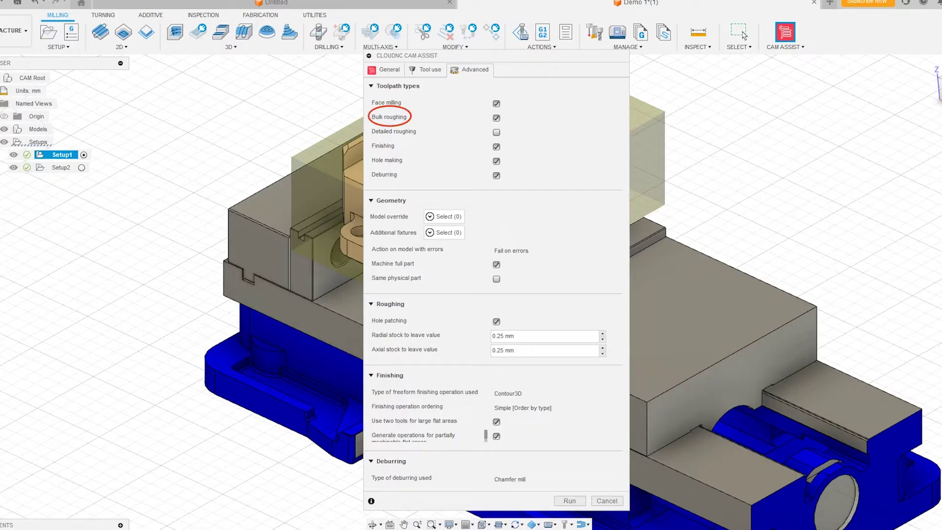
mouse_move(496, 104)
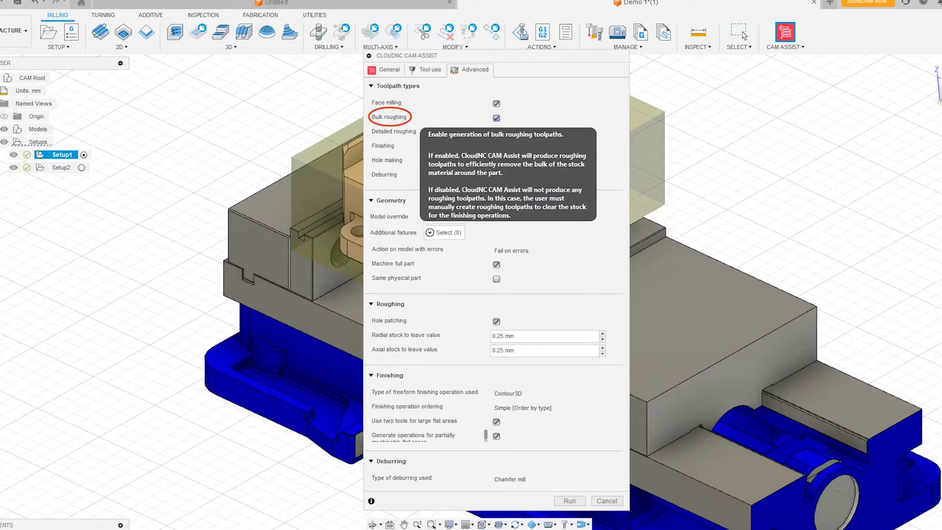
mouse_move(497, 132)
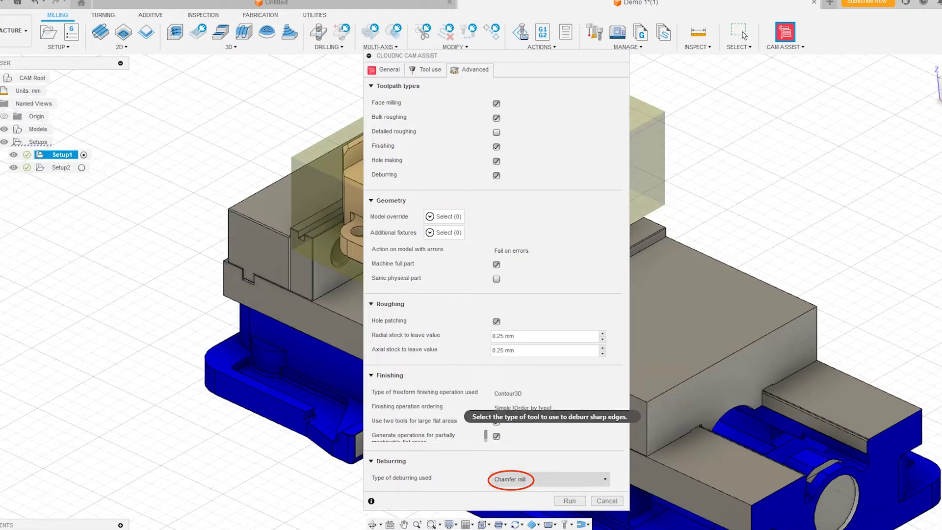
click(510, 479)
key(Escape)
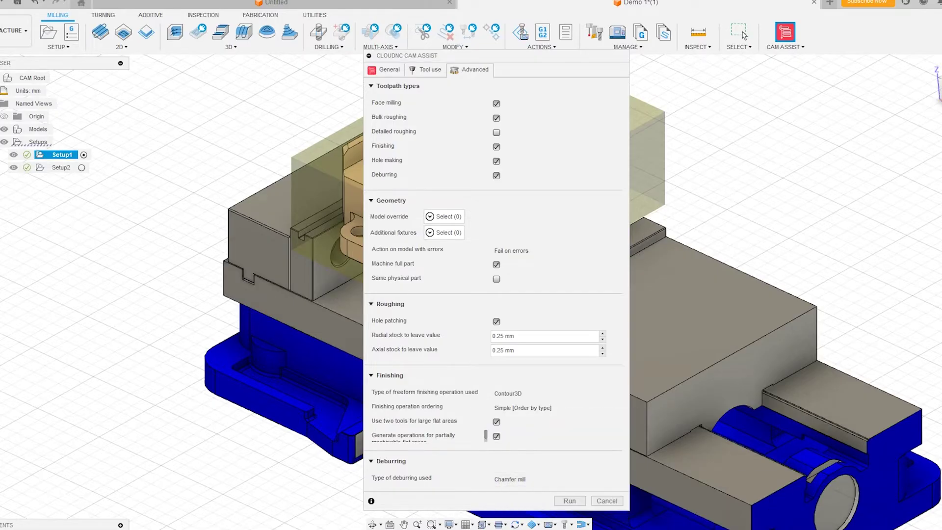
click(569, 500)
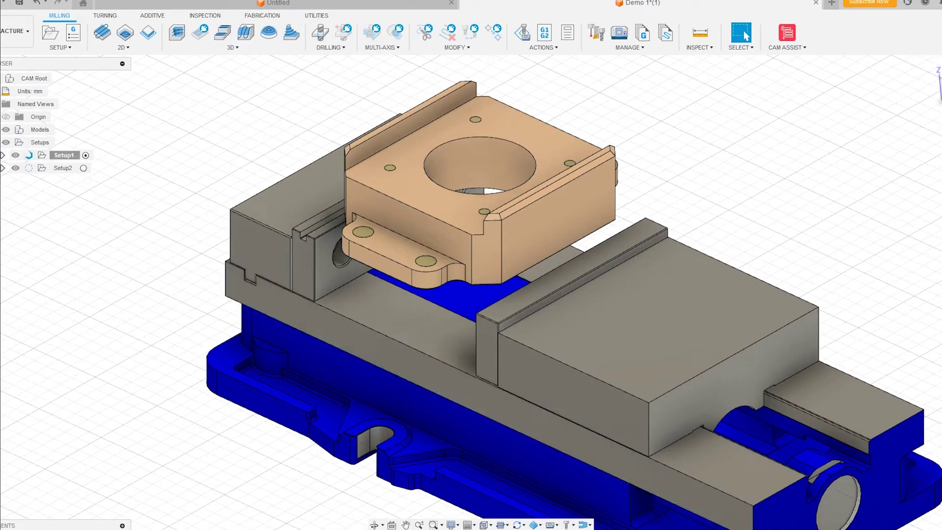
Display all toolpaths in Setup1's CAM Assist folder, then isolate the Facing toolpath for inspection
click(78, 168)
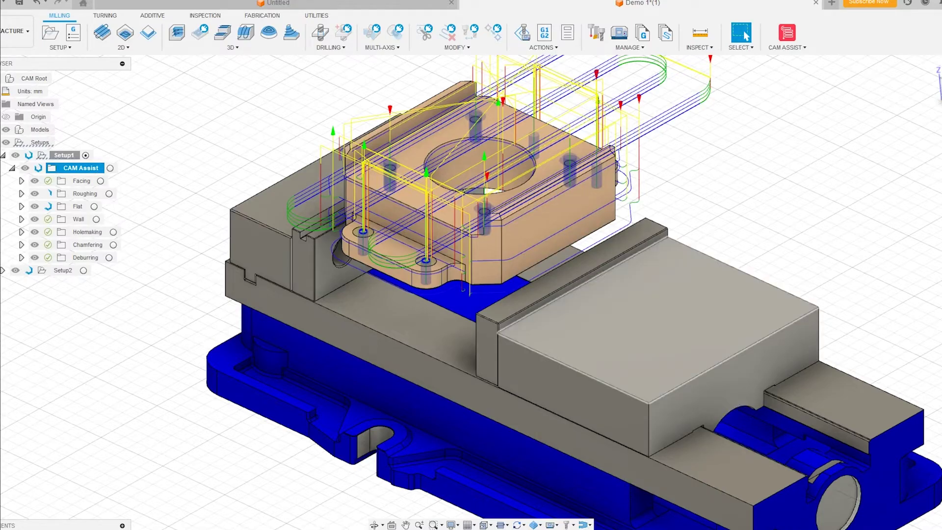
middle_drag(667, 237, 656, 320)
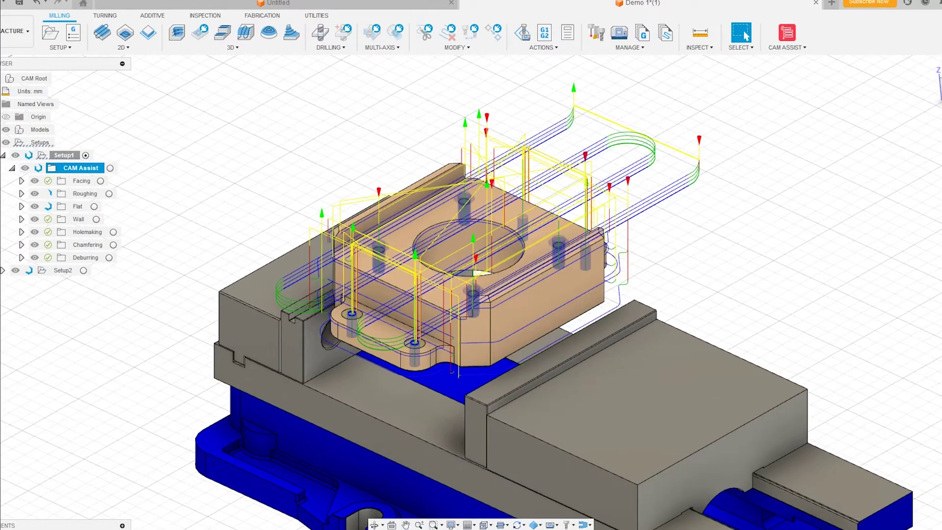
click(81, 181)
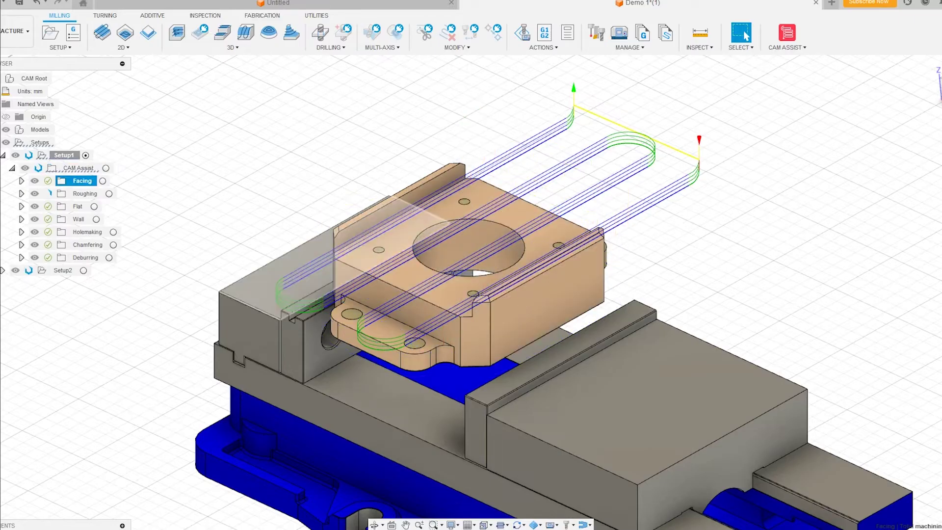
Isolate the Roughing toolpath of Setup1 and inspect its clearing passes around the part and central bore
mouse_move(546, 301)
middle_down()
mouse_move(533, 279)
mouse_move(556, 296)
middle_up()
click(84, 194)
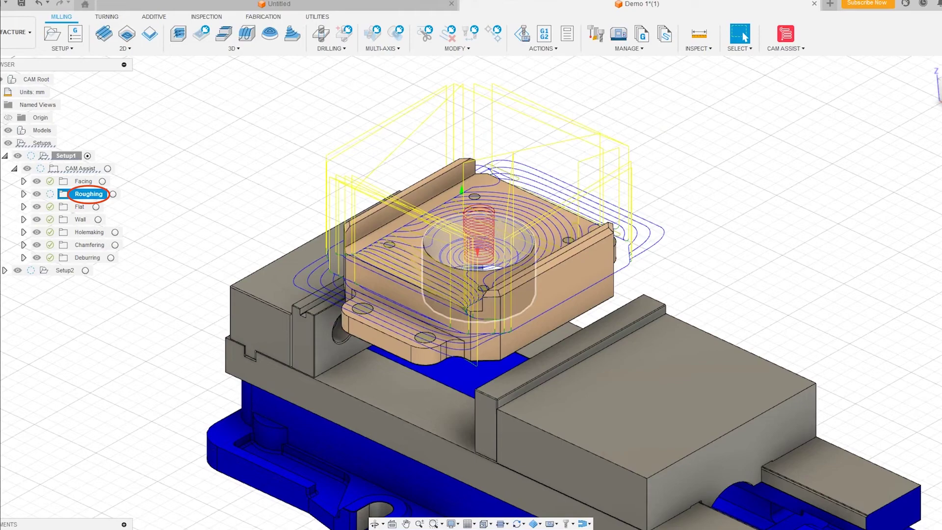
shift+middle_drag(490, 245, 473, 269)
drag(445, 253, 443, 250)
Inspect Setup1's Flat, Wall and Holemaking toolpaths on the part, one folder at a time
click(80, 206)
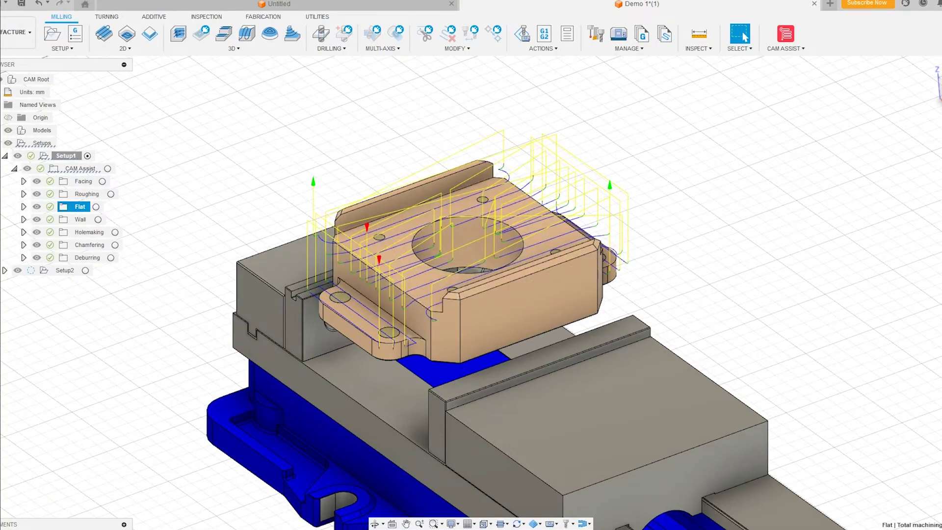
click(80, 220)
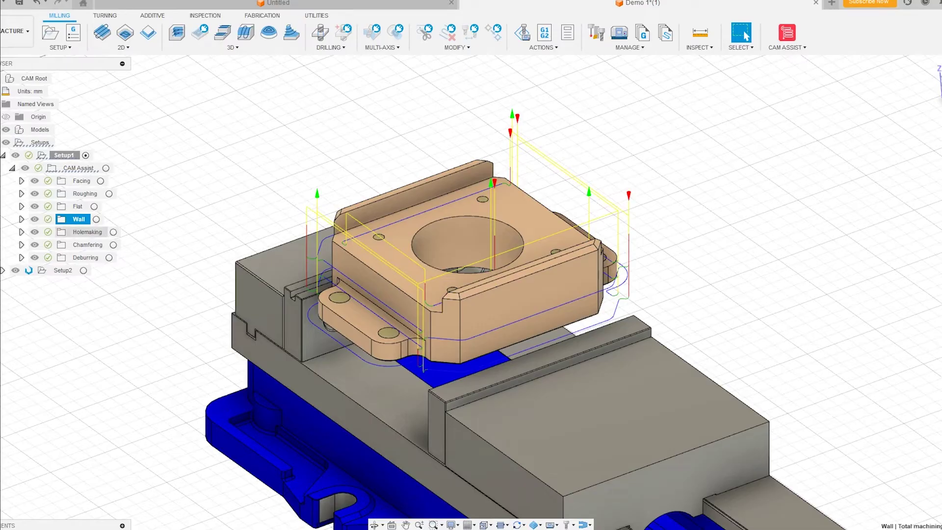
click(87, 232)
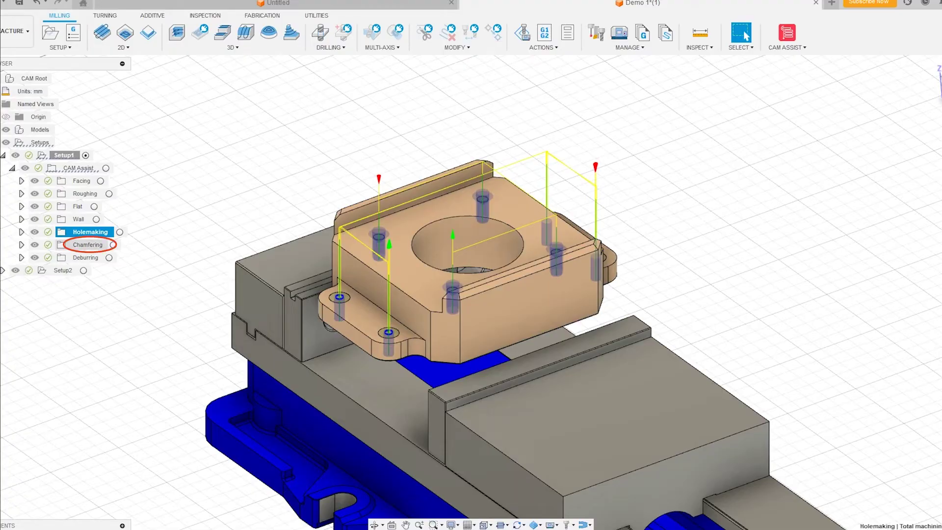
Inspect Setup1's Chamfering toolpath and its Deburring toolpath along the part's edges up close
click(87, 244)
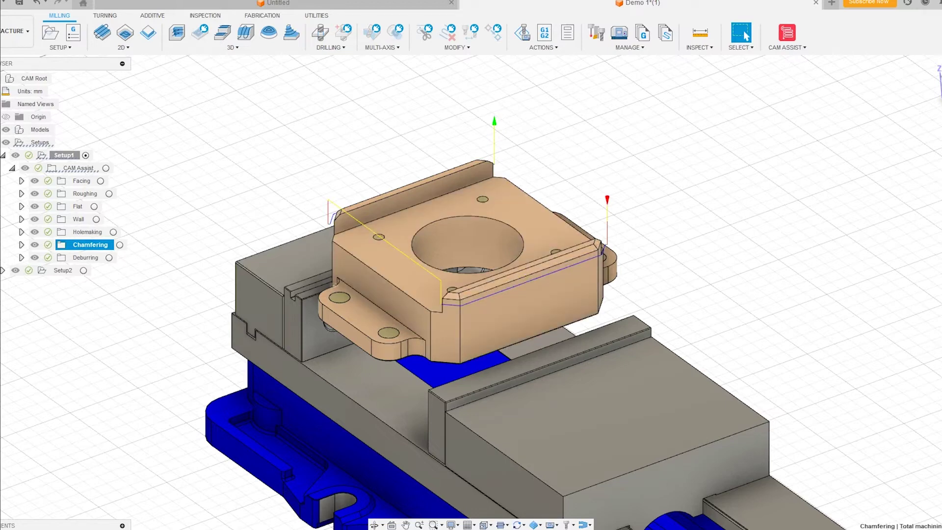
click(87, 257)
mouse_move(471, 265)
middle_down()
mouse_move(481, 314)
mouse_move(452, 265)
middle_up()
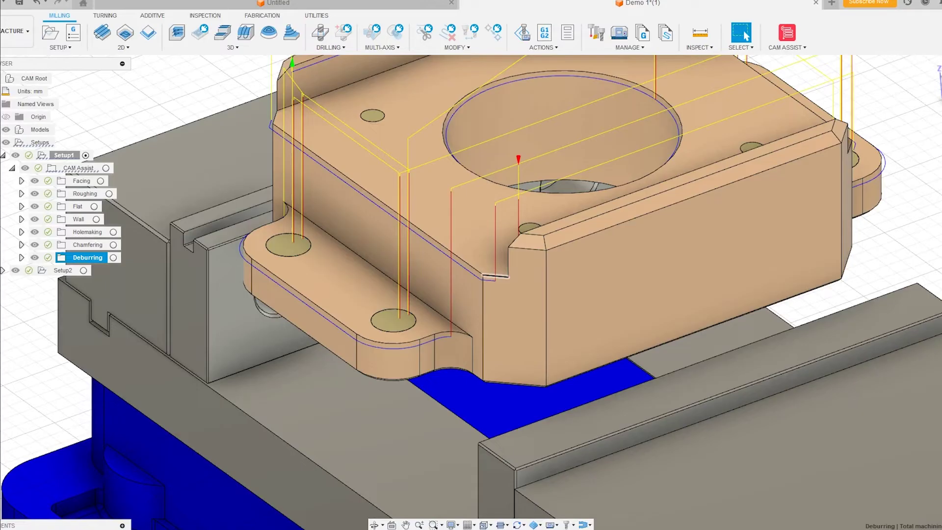
Compare the stock and orientation of Setup2 and Setup1, then make Setup2 the active setup with the whole part in view
click(64, 270)
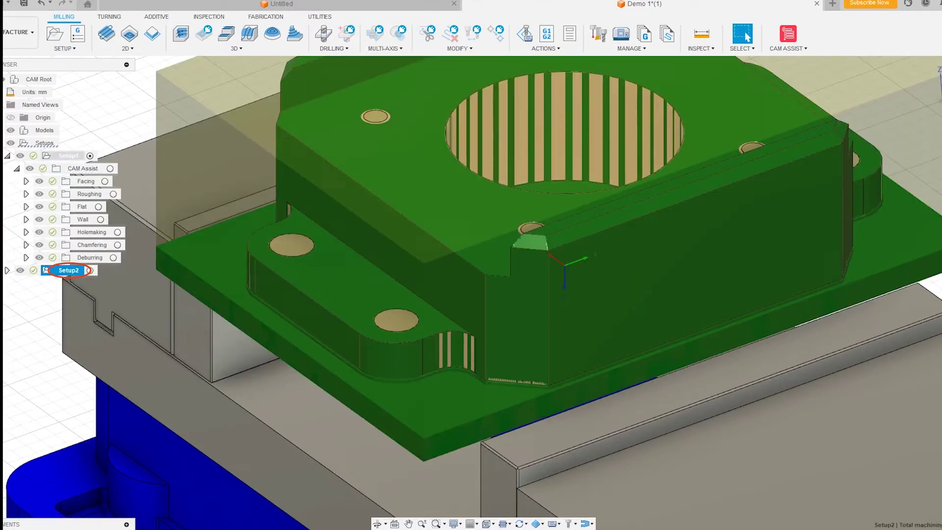
ctrl+click(68, 155)
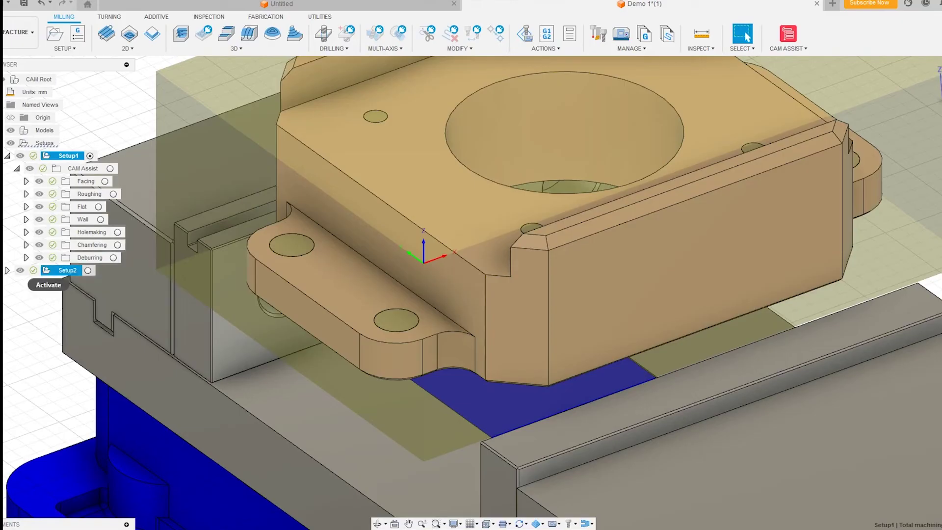
click(88, 270)
scroll(500, 325, down, 2)
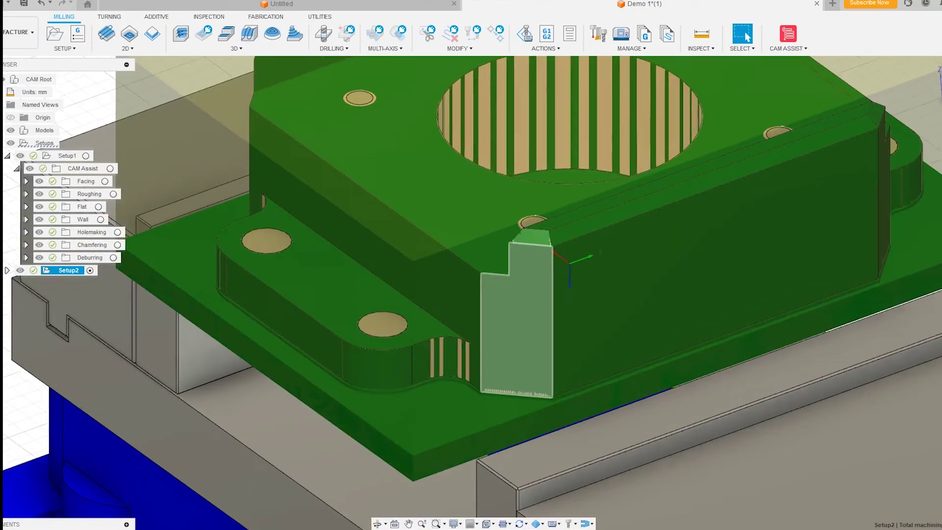
scroll(509, 293, down, 2)
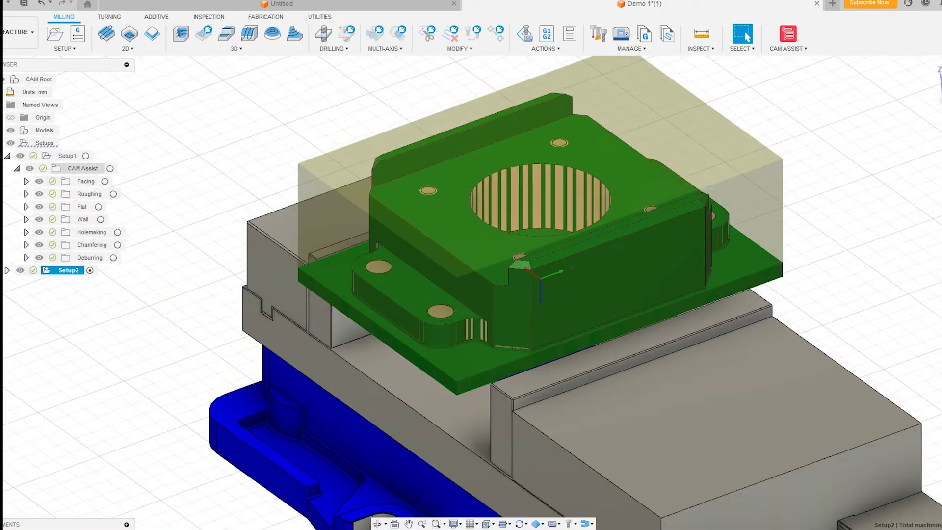